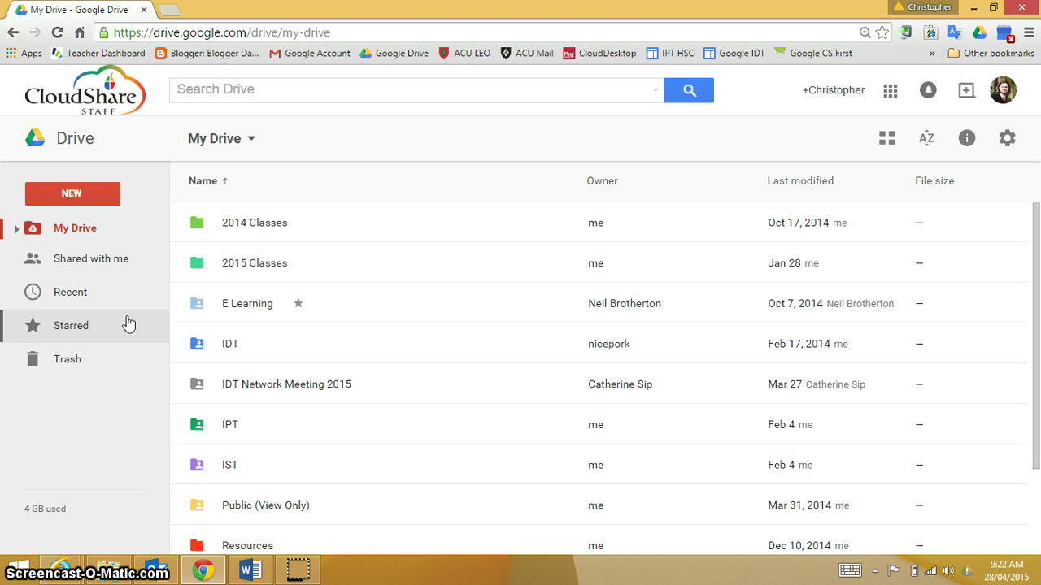
Open the Test folder in My Drive and upload Project Work.docx from the desktop into it.
{"action": "scroll", "coordinate": [309, 340], "scroll_direction": "down", "scroll_amount": 2}
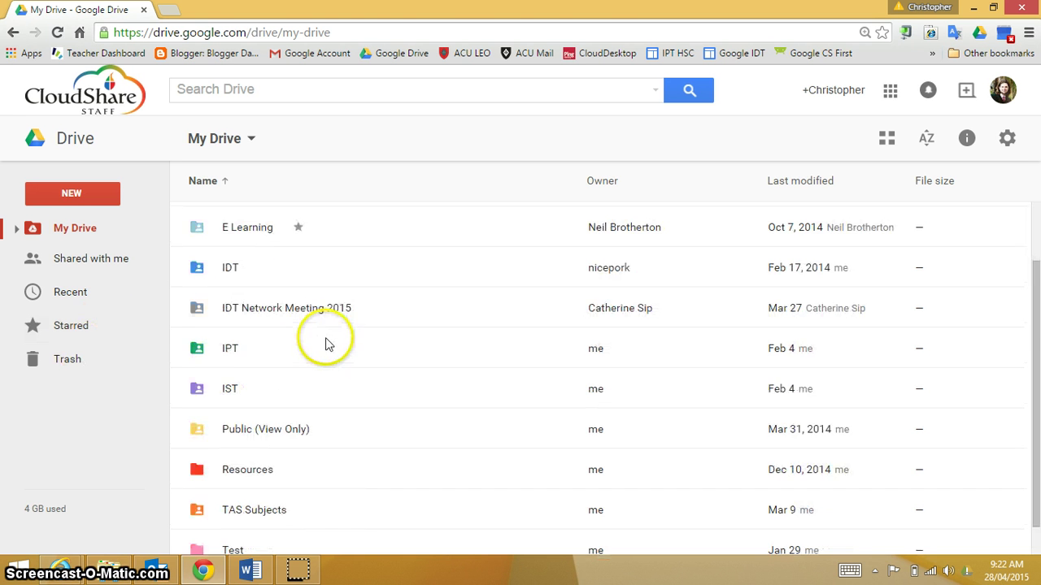
{"action": "double_click", "coordinate": [241, 514]}
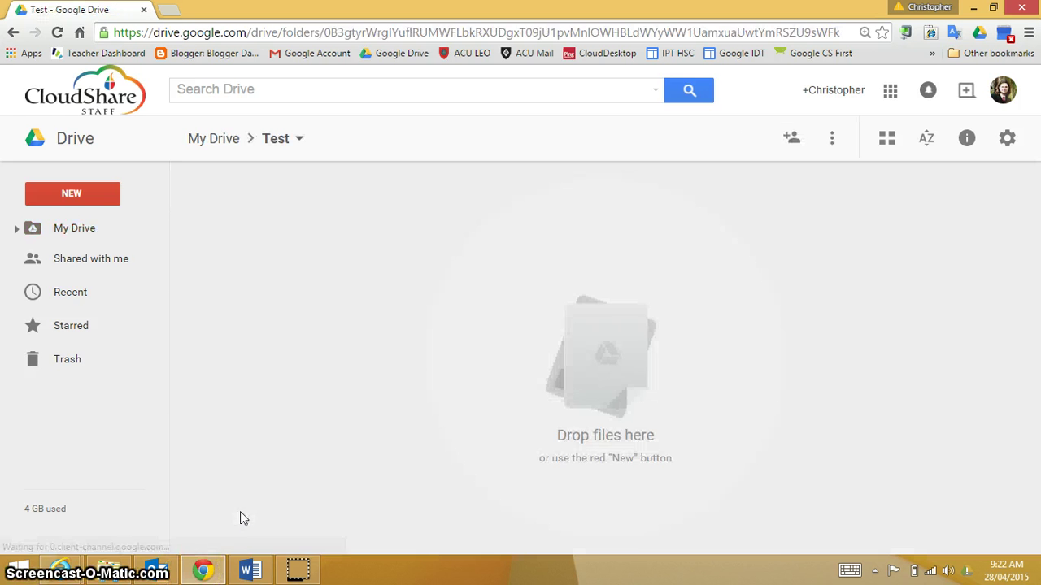
{"action": "left_click", "coordinate": [602, 426]}
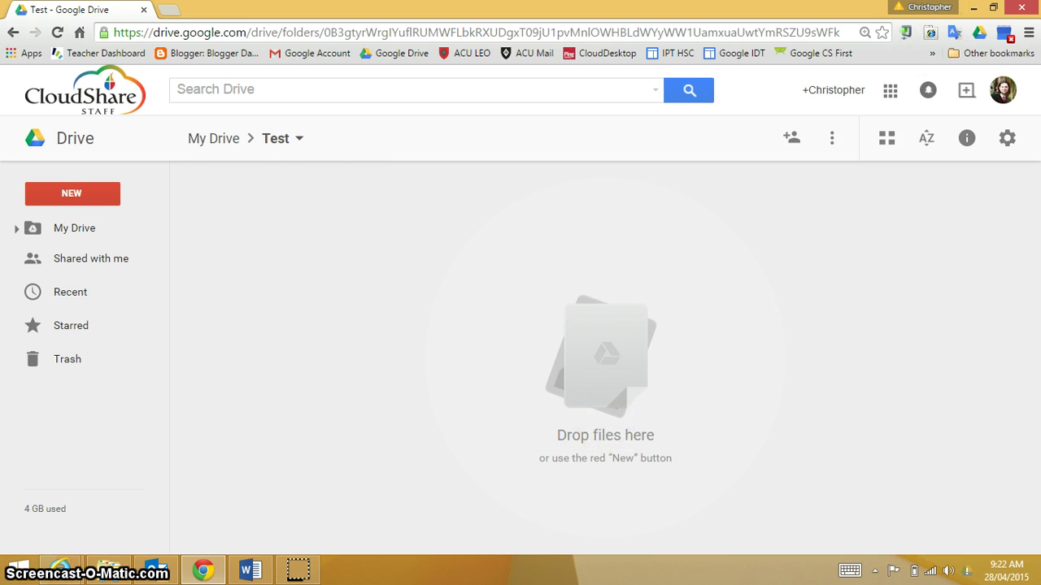
{"action": "left_click", "coordinate": [993, 10]}
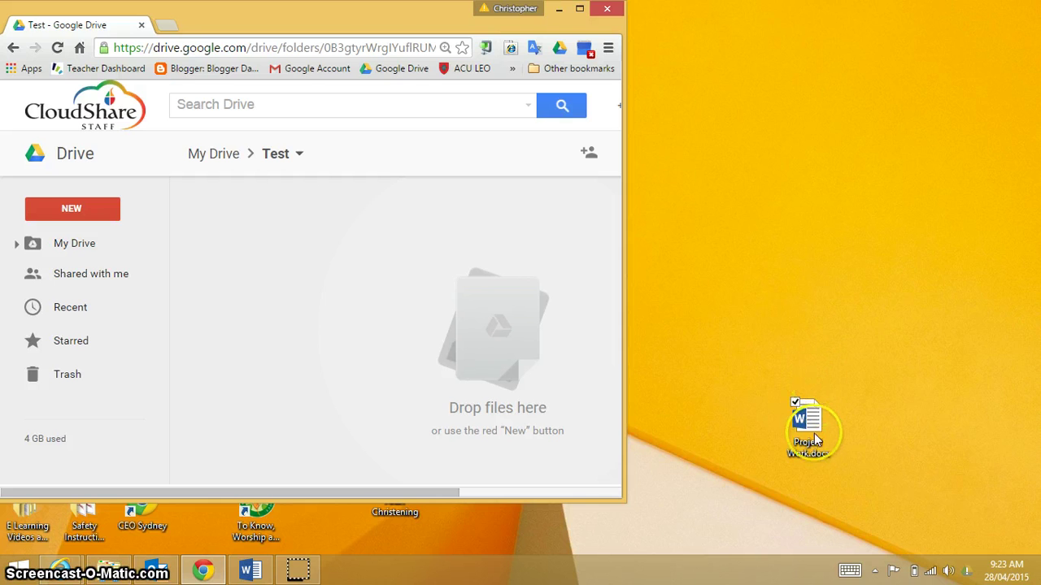
{"action": "left_click_drag", "start_coordinate": [809, 424], "coordinate": [447, 387]}
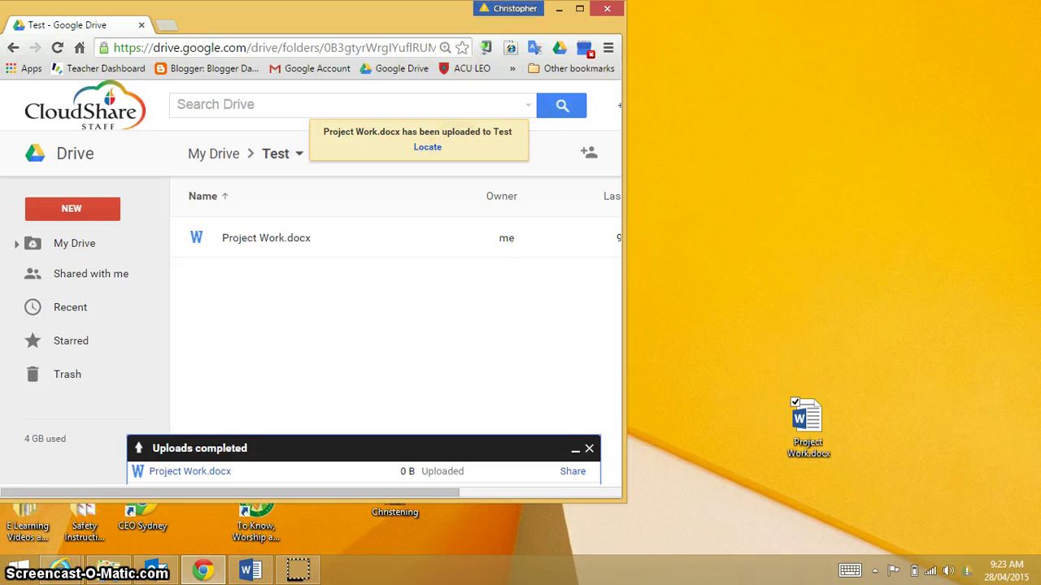
{"action": "left_click", "coordinate": [579, 8]}
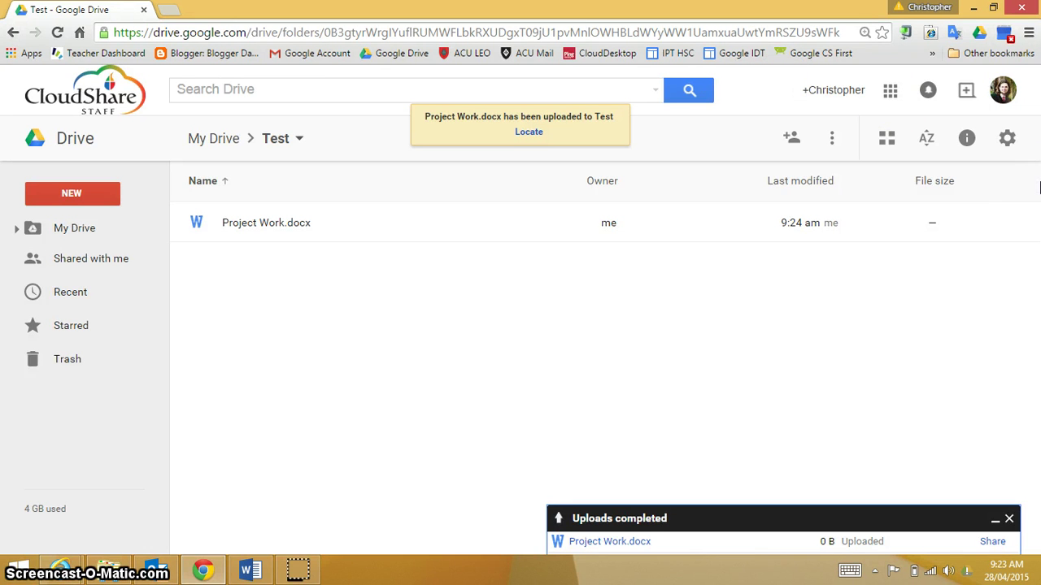
Create a subfolder named History inside the Test folder.
{"action": "left_click", "coordinate": [81, 196]}
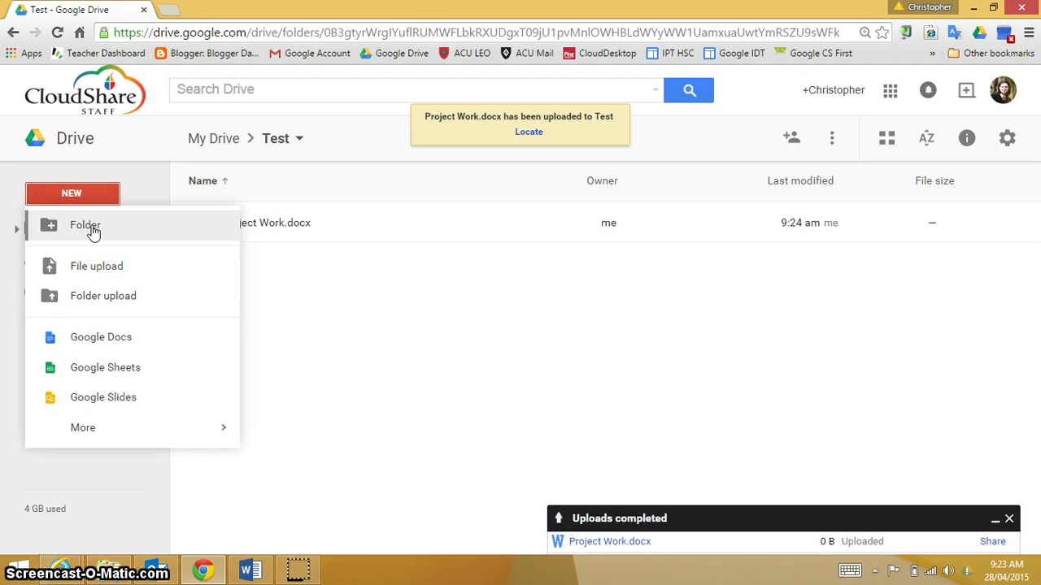
{"action": "left_click", "coordinate": [92, 230]}
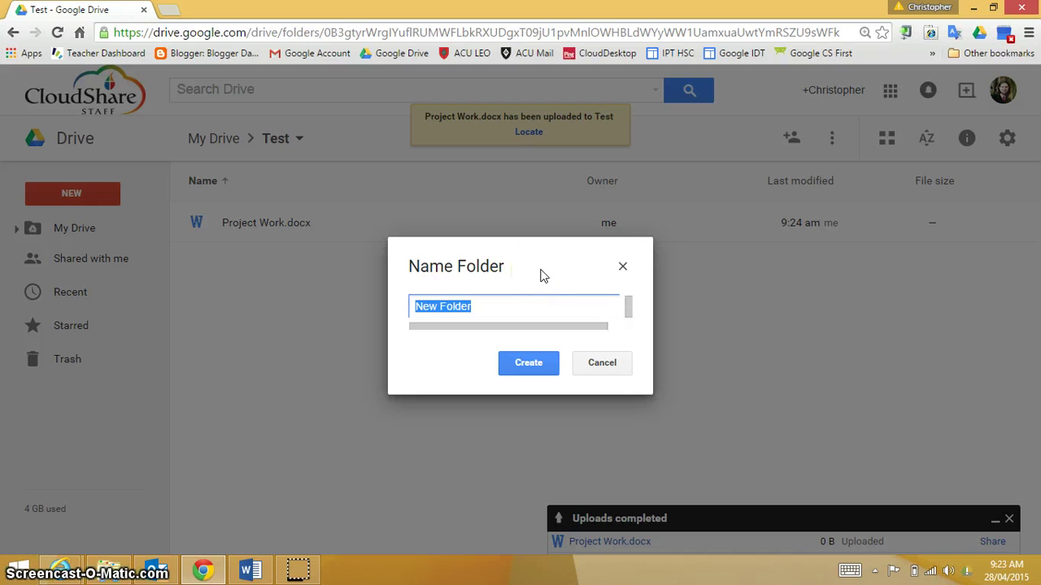
{"action": "type", "text": "History"}
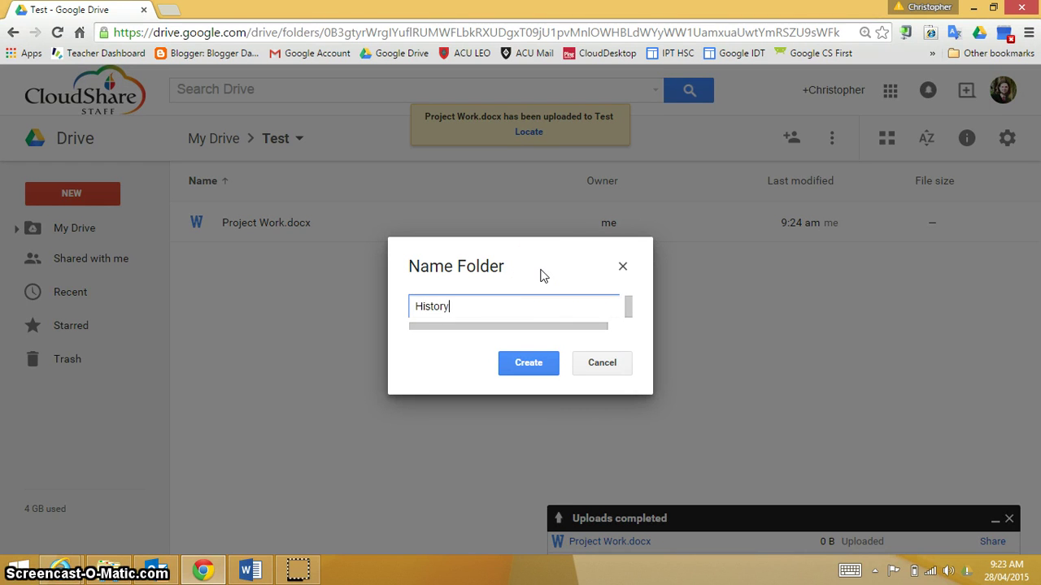
{"action": "left_click", "coordinate": [533, 364]}
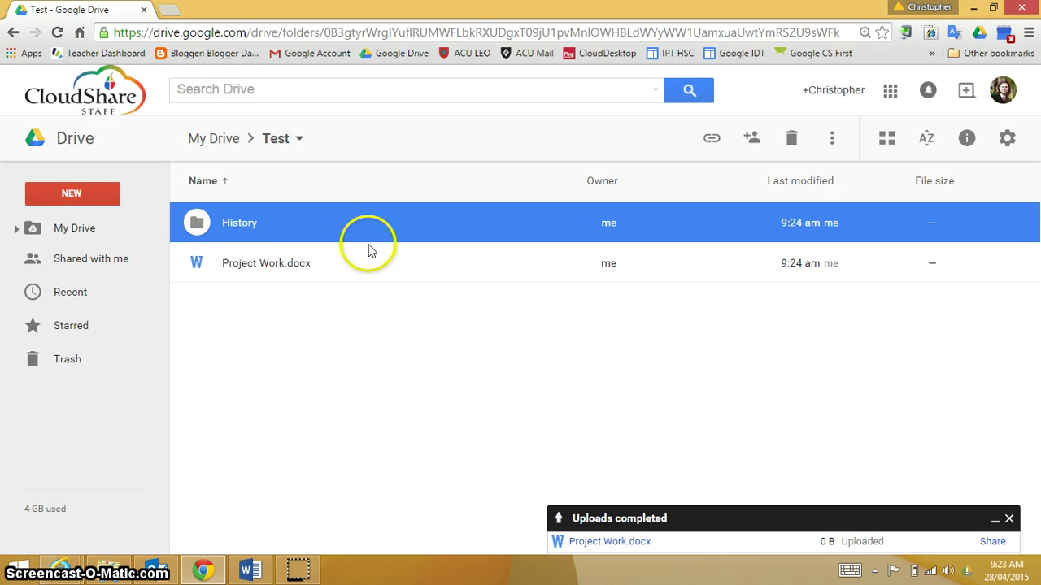
Change the History folder's color to red and dismiss the completed uploads notice.
{"action": "right_click", "coordinate": [284, 227]}
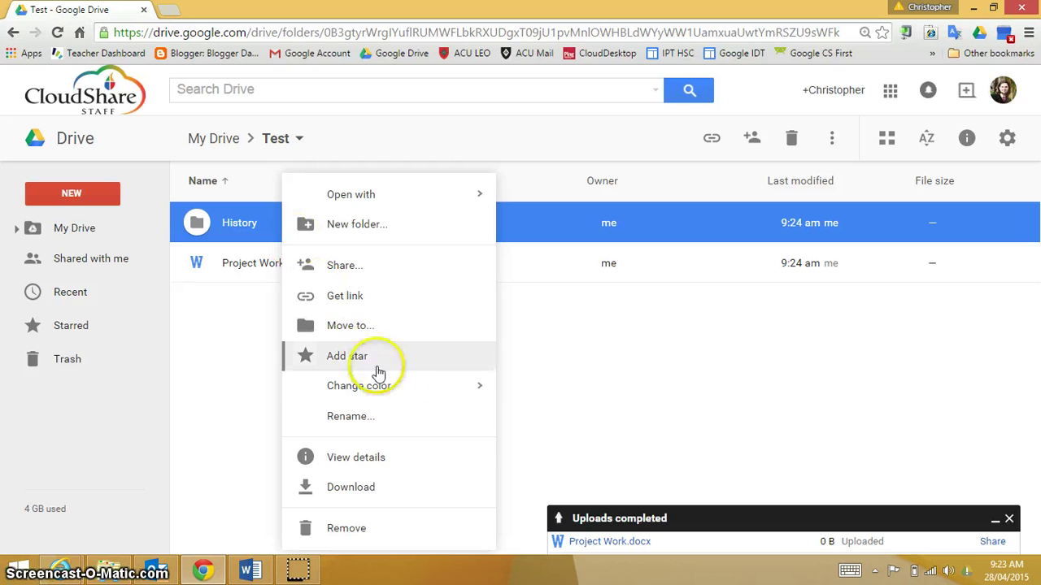
{"action": "mouse_move", "coordinate": [396, 391]}
{"action": "left_click", "coordinate": [543, 386]}
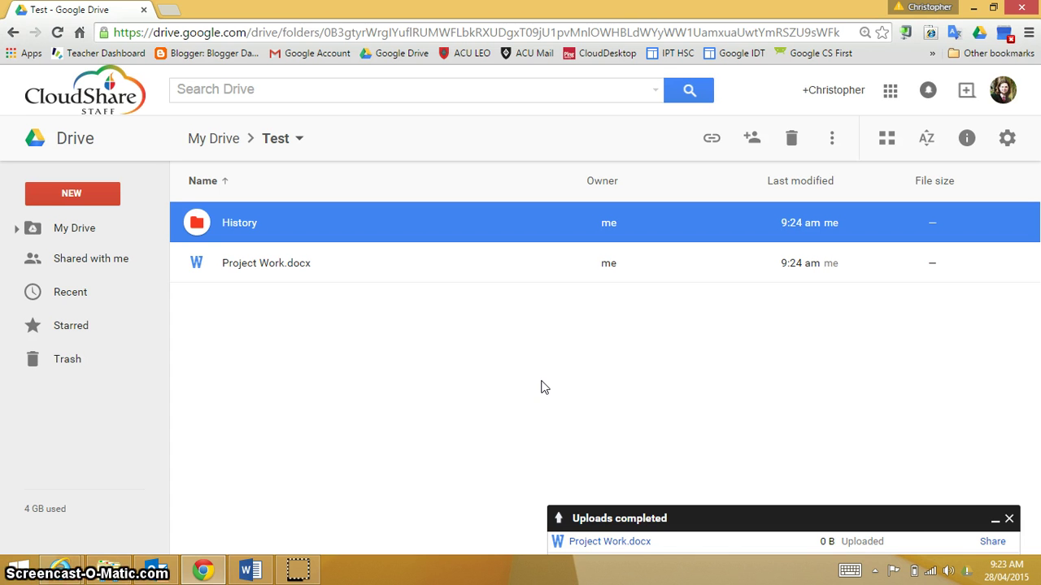
{"action": "left_click", "coordinate": [1009, 518]}
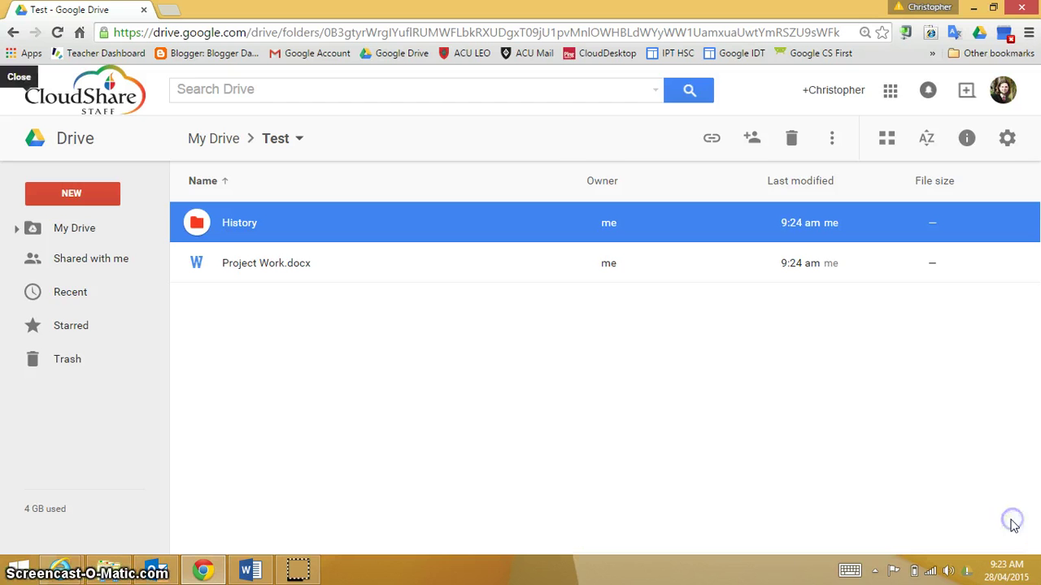
Create a Google Docs document in the Test folder, fill it with two lines of random letters, and close it.
{"action": "left_click", "coordinate": [93, 198]}
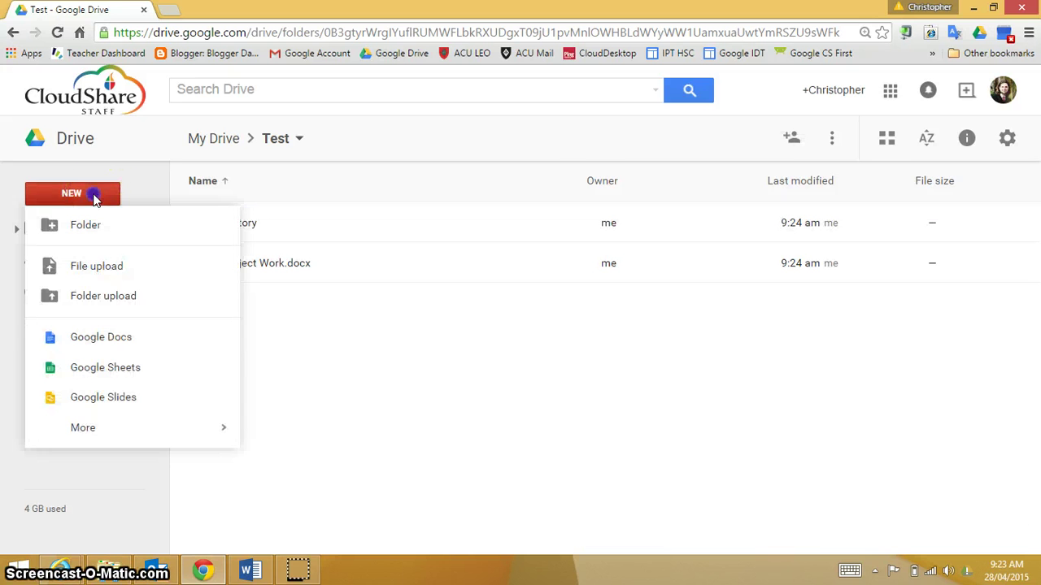
{"action": "left_click", "coordinate": [128, 346]}
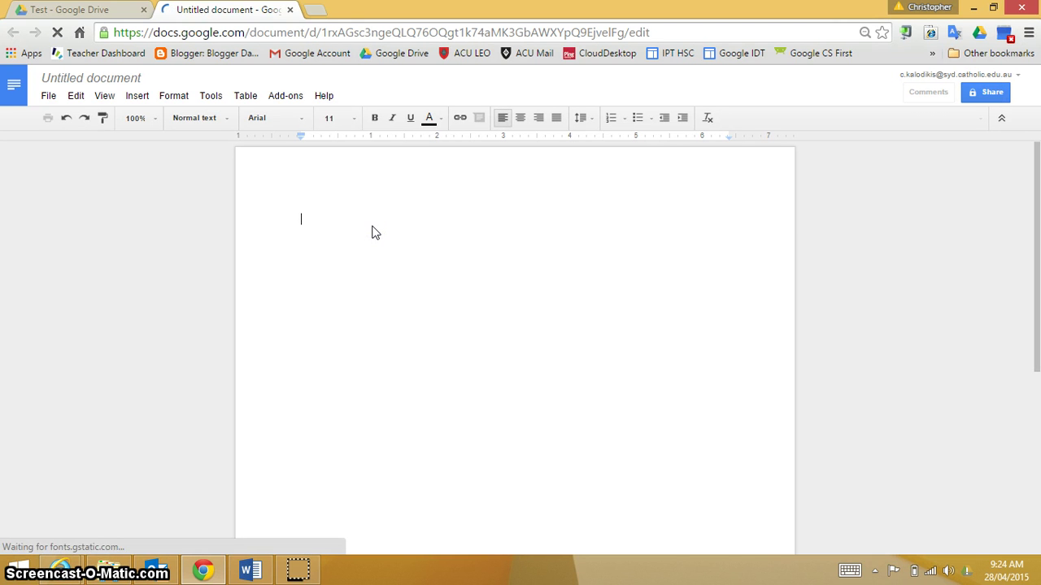
{"action": "type", "text": "fsbvskDJVsldkjbvkSDBVsbdvhbdjk"}
{"action": "key", "text": "Return"}
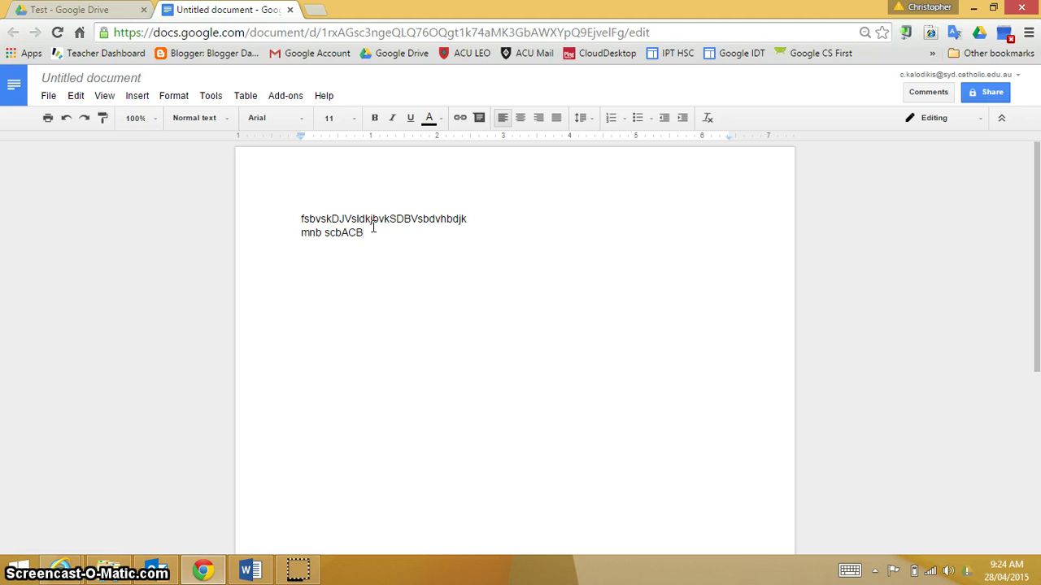
{"action": "left_click", "coordinate": [290, 9]}
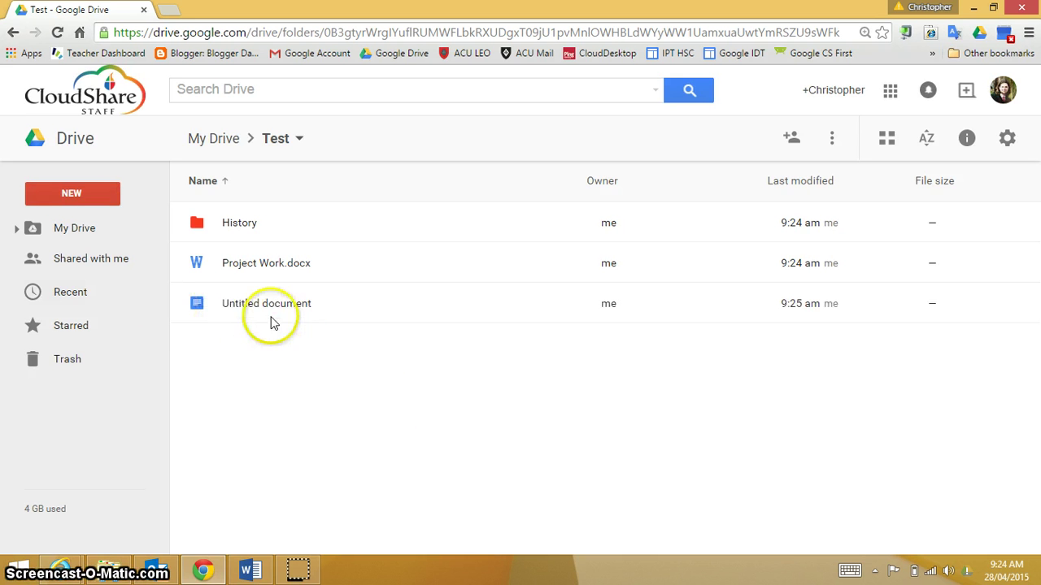
Create a Google Sheets spreadsheet in the Test folder and try to enter 3 in cell A2.
{"action": "left_click", "coordinate": [62, 190]}
{"action": "left_click", "coordinate": [133, 366]}
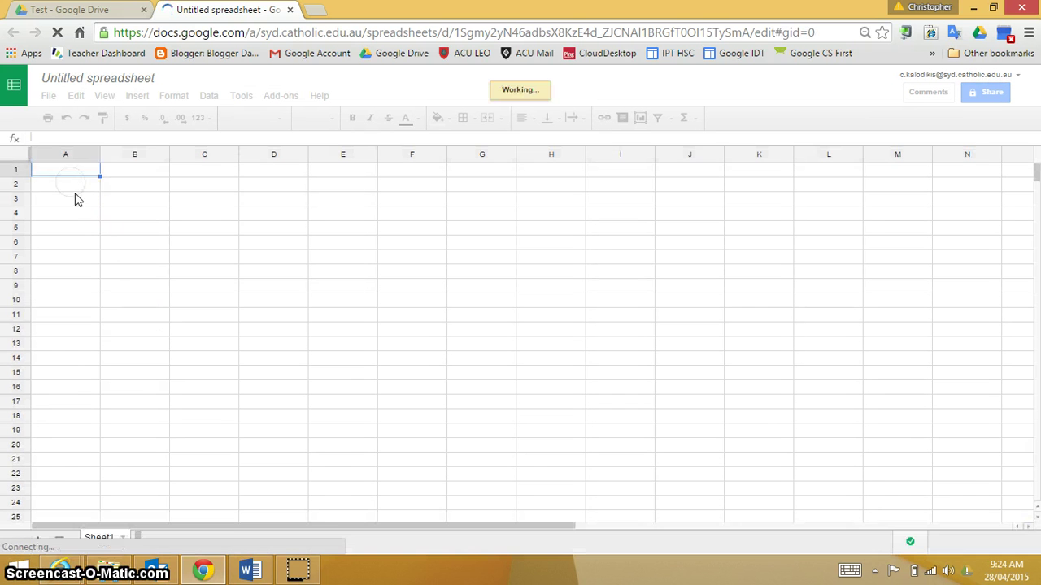
{"action": "left_click", "coordinate": [75, 189]}
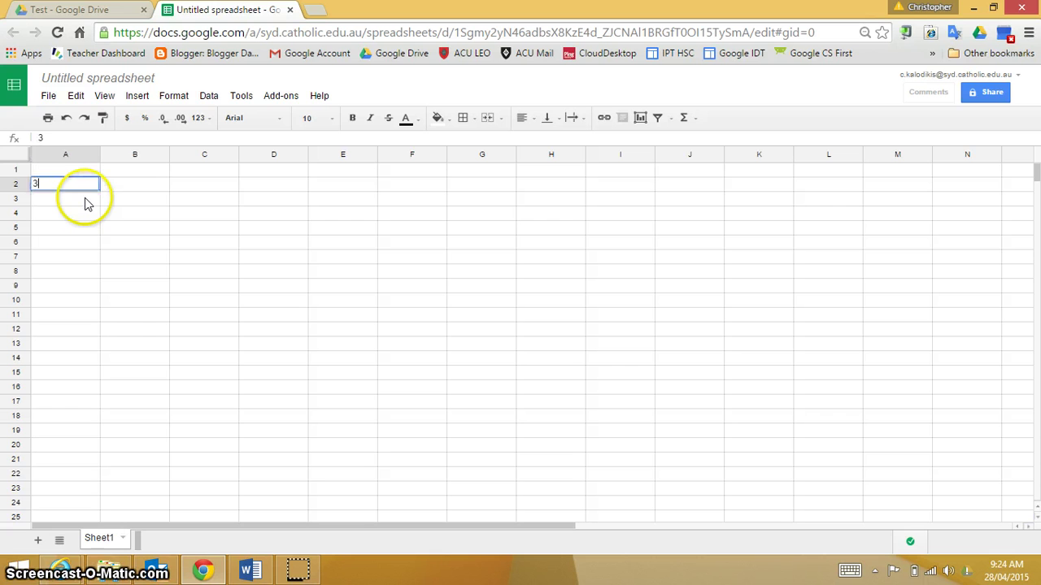
{"action": "key", "text": "Right"}
Enter a SUM formula in cell C2 that adds A2+B2.
{"action": "key", "text": "Right"}
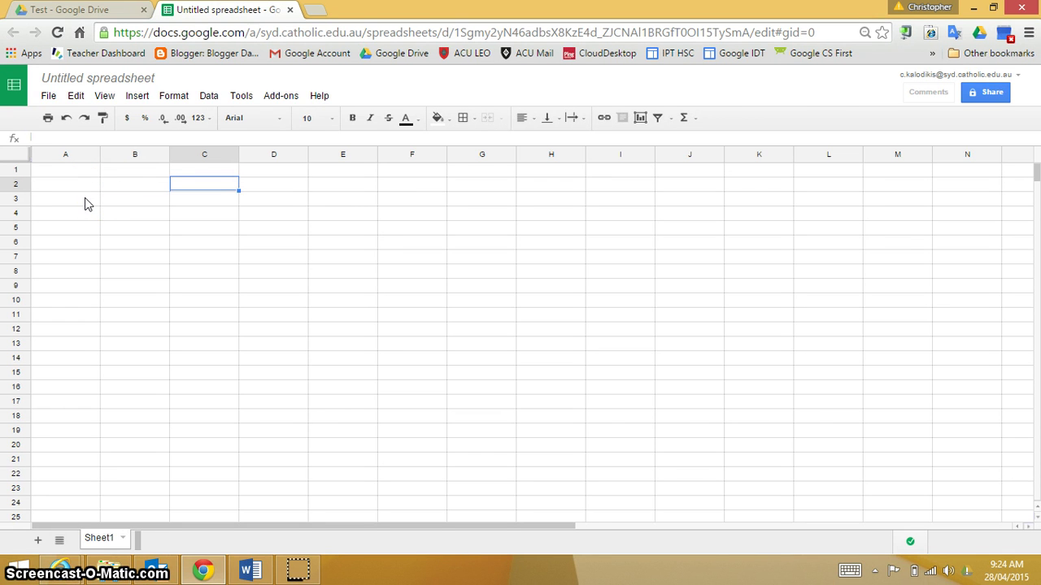
{"action": "type", "text": "=sum"}
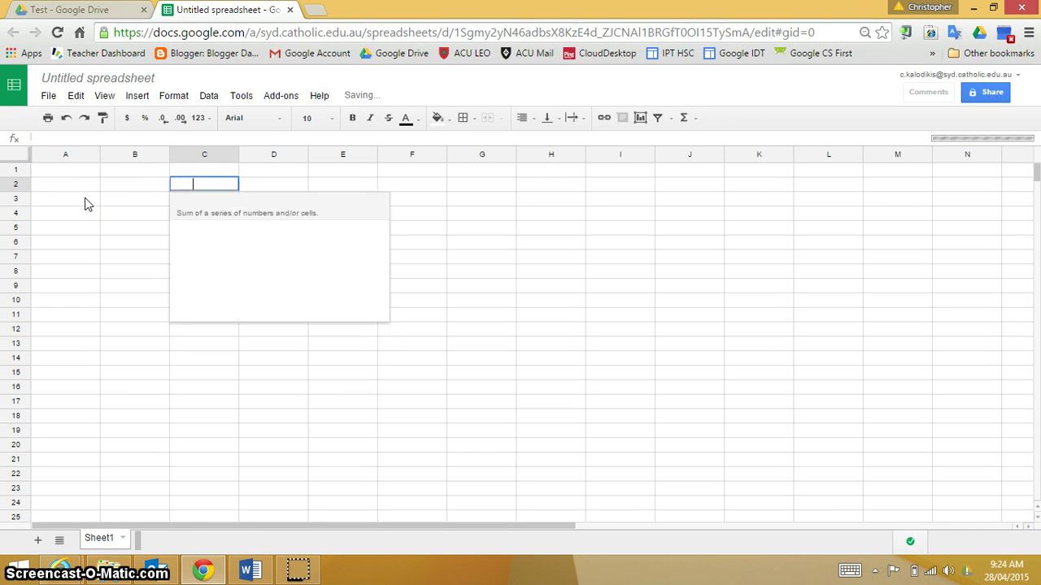
{"action": "key", "text": "Tab"}
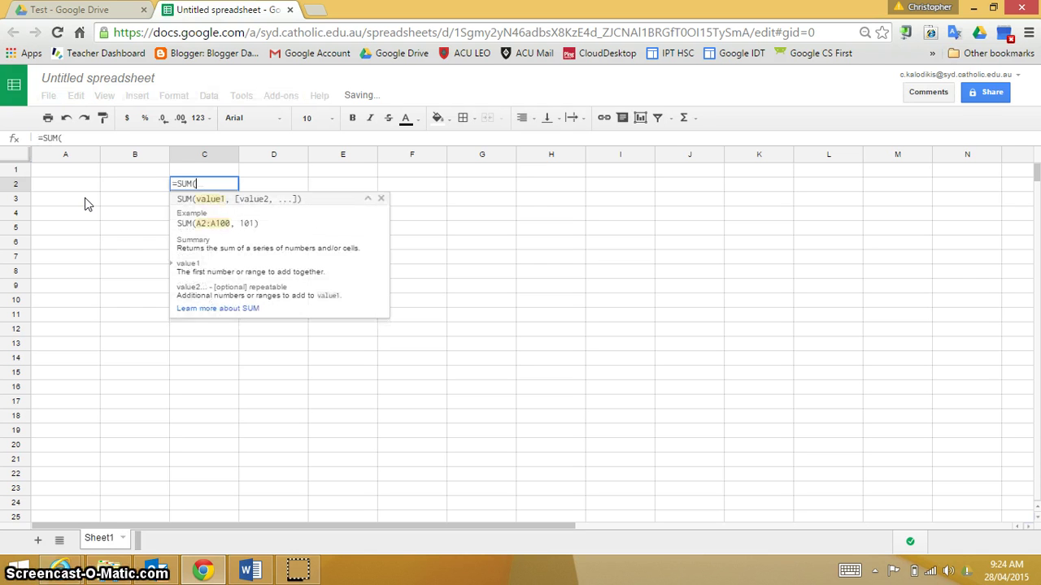
{"action": "left_click", "coordinate": [78, 184]}
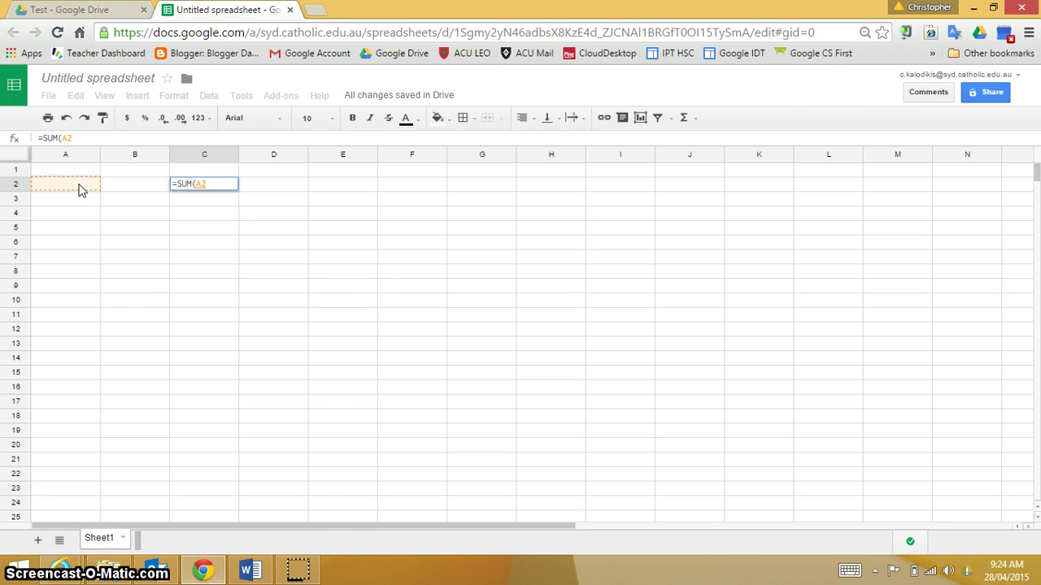
{"action": "type", "text": "+"}
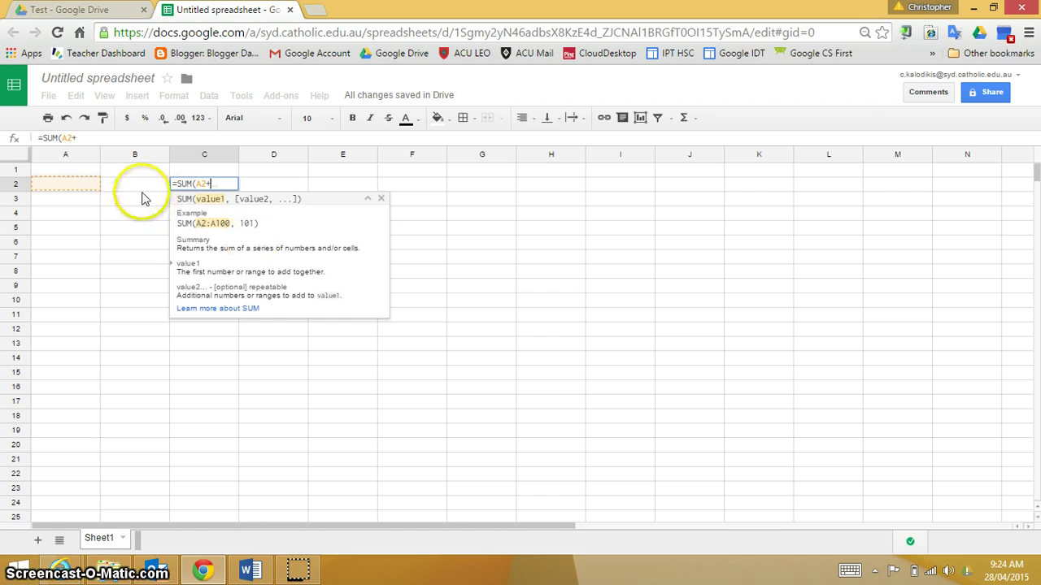
{"action": "left_click", "coordinate": [135, 185]}
{"action": "key", "text": "Return"}
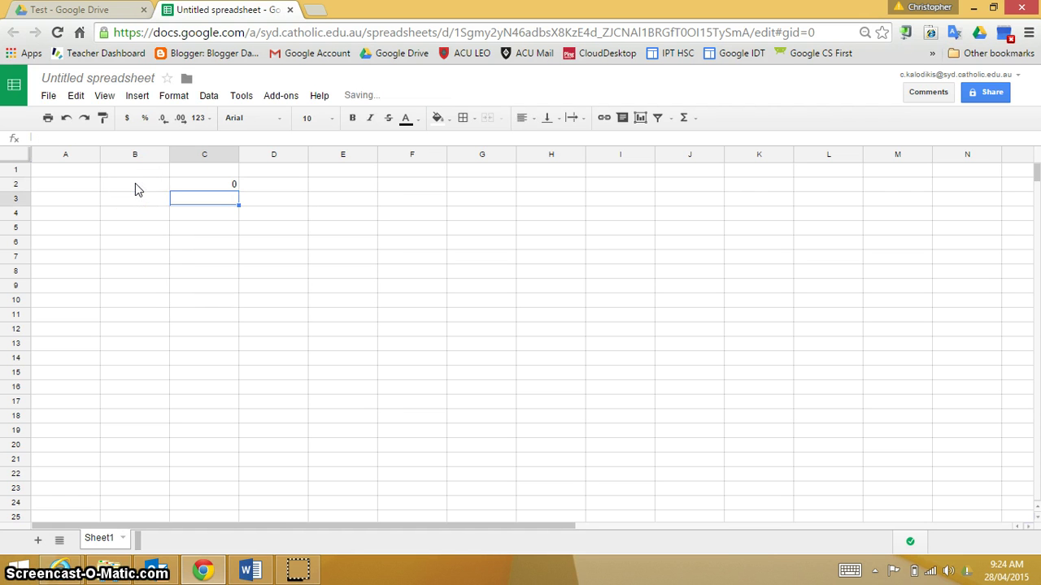
Enter 3 in both cells A2 and B2, and close the spreadsheet.
{"action": "left_click", "coordinate": [71, 184]}
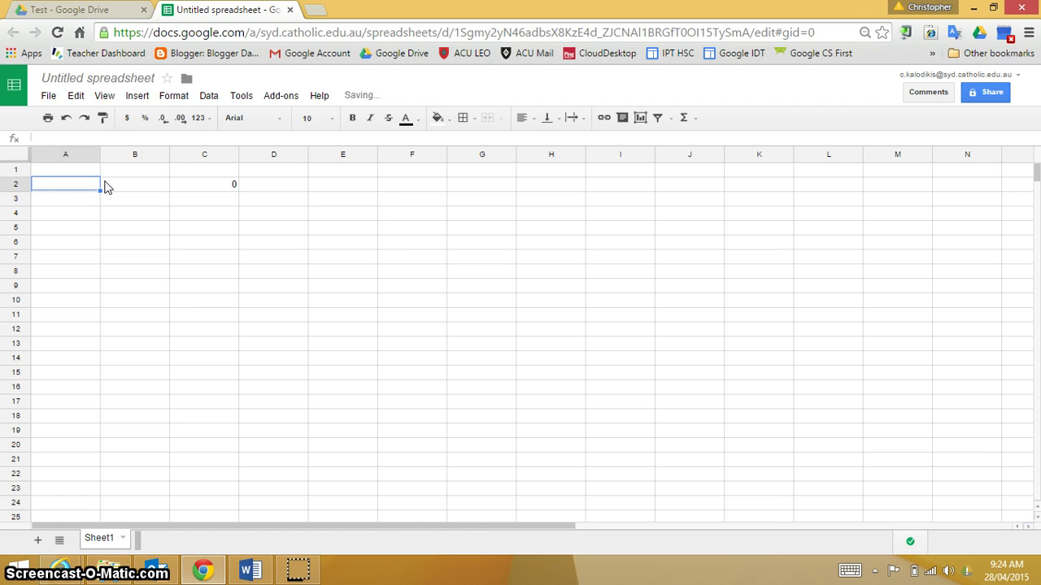
{"action": "type", "text": "3"}
{"action": "left_click", "coordinate": [106, 187]}
{"action": "type", "text": "3"}
{"action": "key", "text": "Return"}
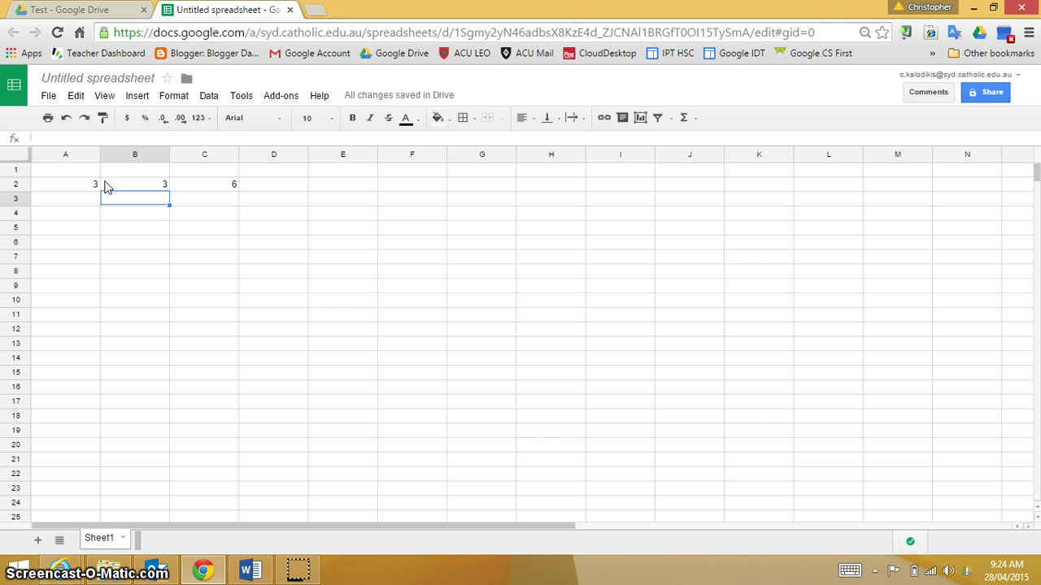
{"action": "left_click", "coordinate": [291, 10]}
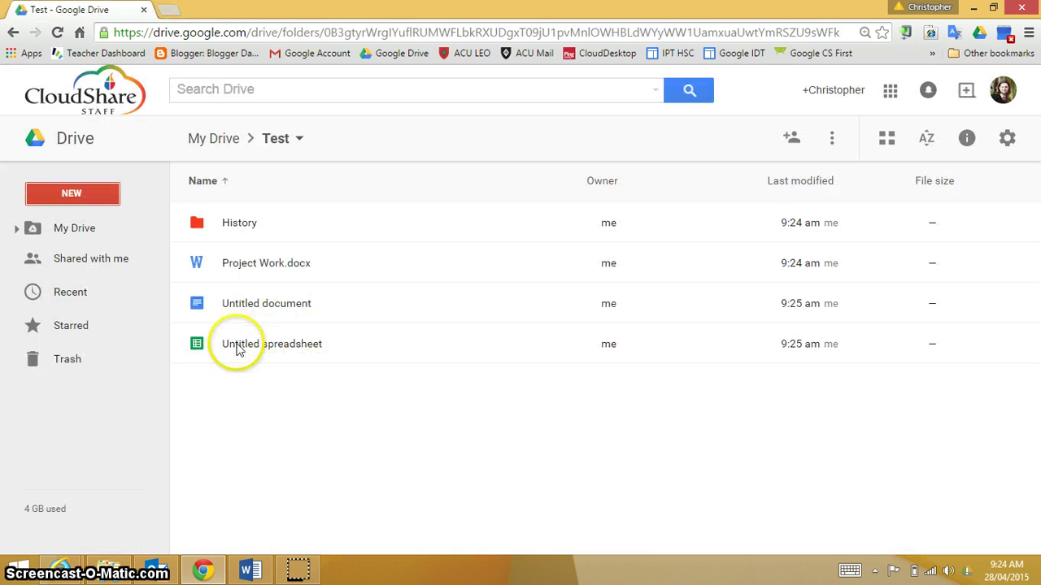
Create a Google Slides presentation in the Test folder using the Light Gradient theme.
{"action": "left_click", "coordinate": [86, 200]}
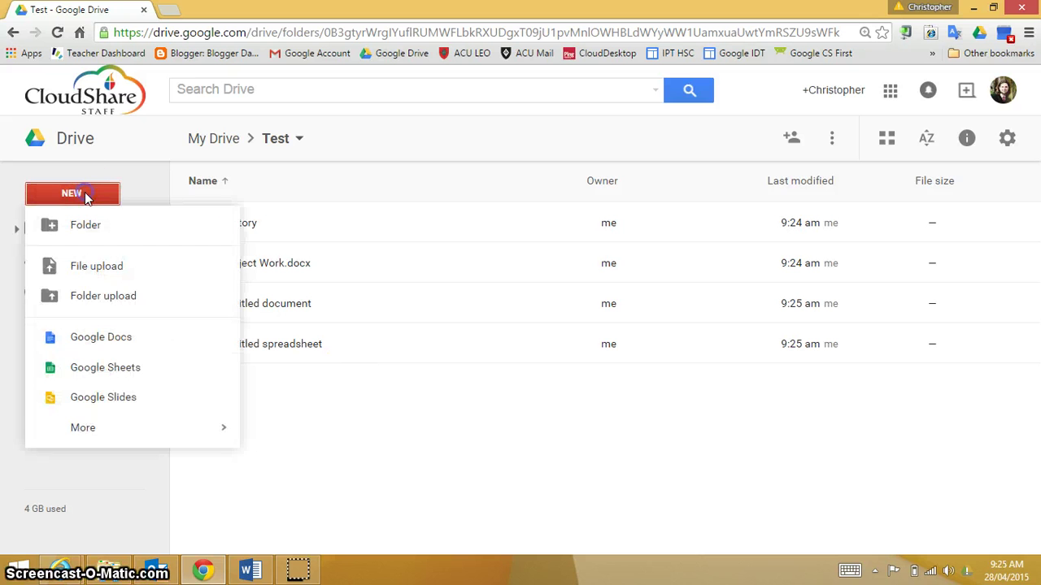
{"action": "left_click", "coordinate": [128, 397]}
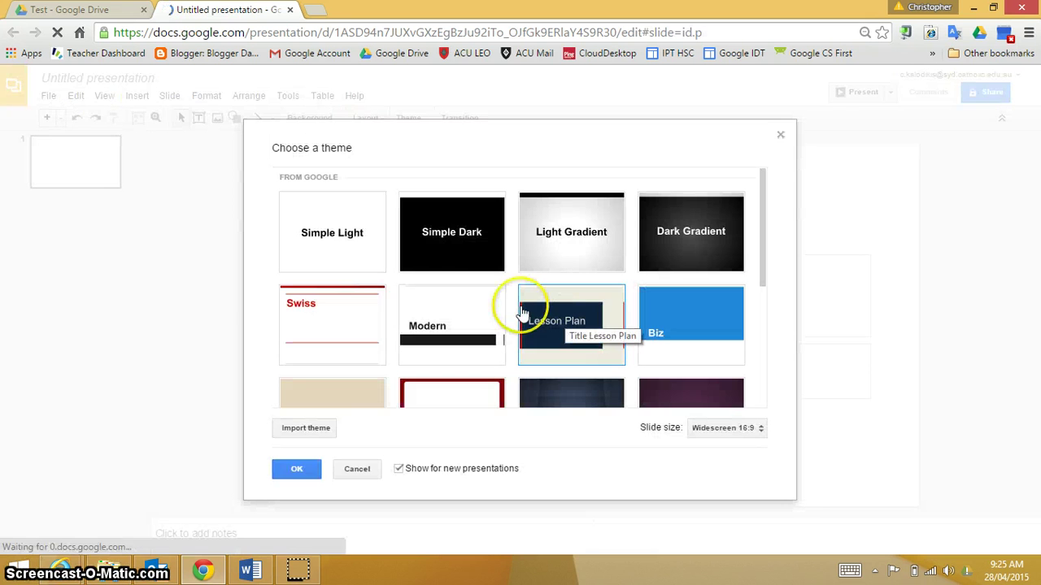
{"action": "left_click", "coordinate": [584, 259]}
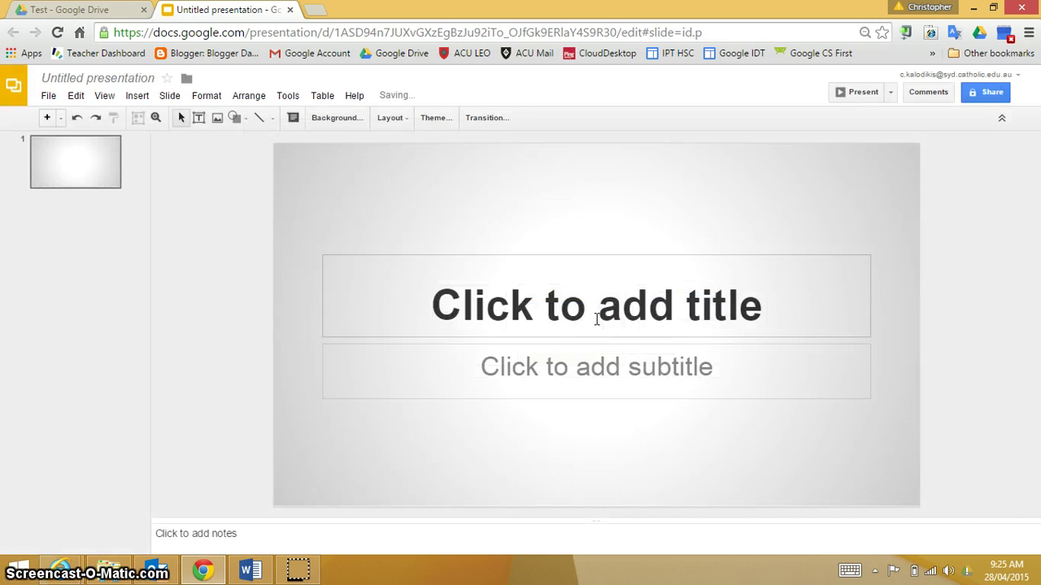
Fill in the first slide's title as "wELCOME TO gOOGLE SITES".
{"action": "left_click", "coordinate": [543, 313]}
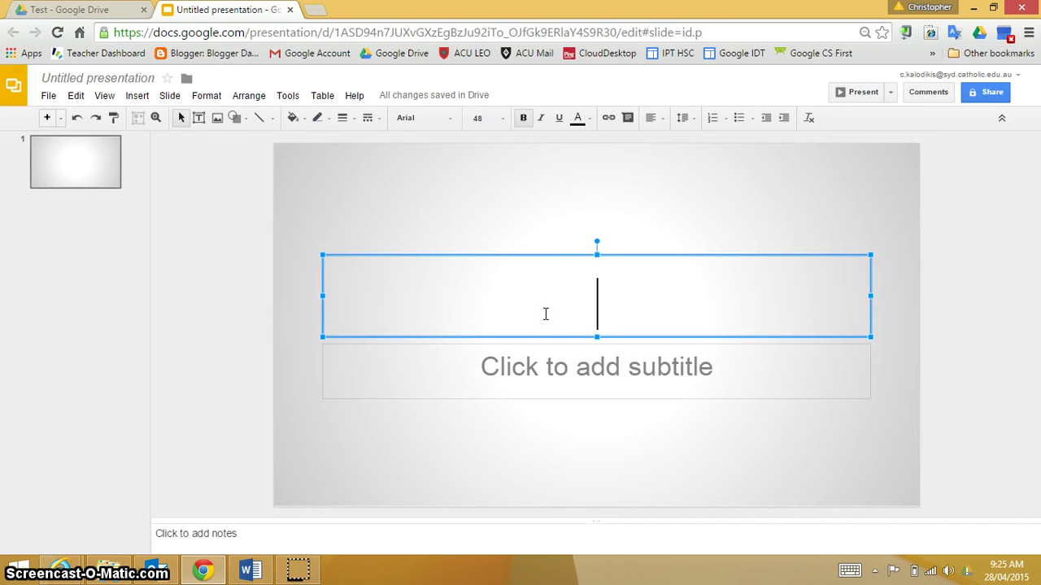
{"action": "type", "text": "wELCOME TO"}
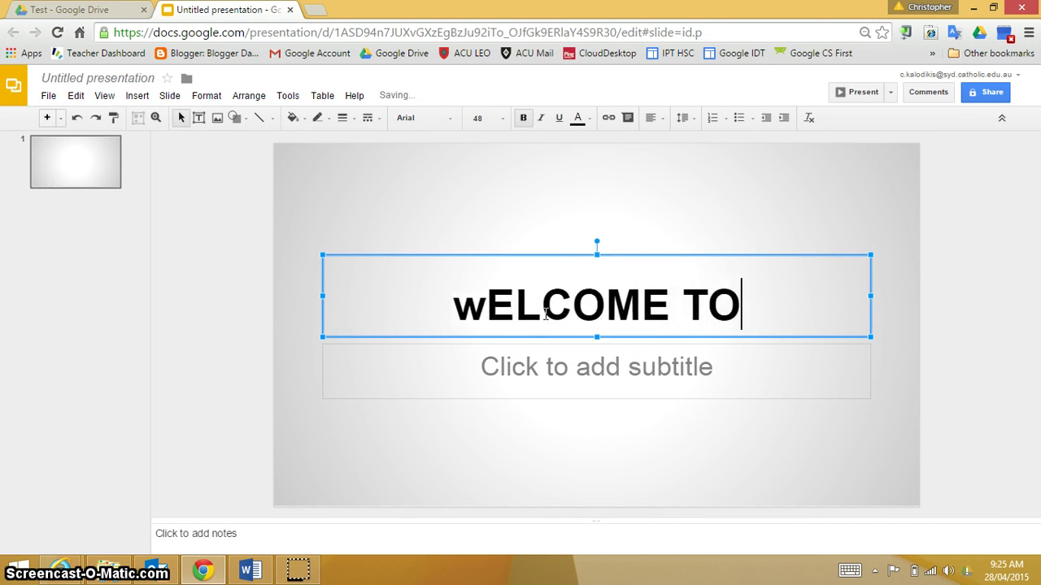
{"action": "type", "text": " gOOGLE SITES"}
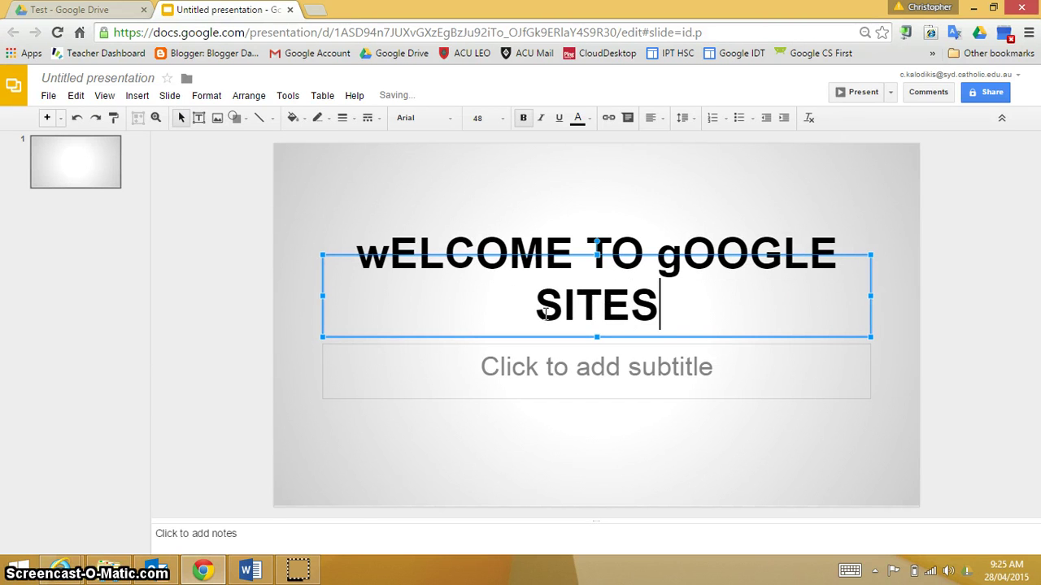
{"action": "left_click", "coordinate": [517, 447]}
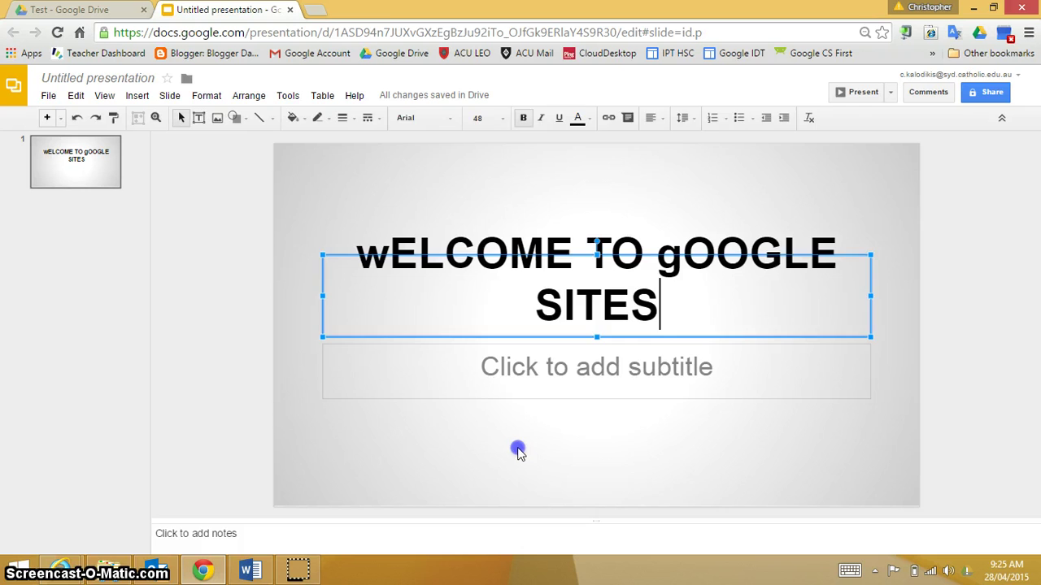
Add three new blank slides to the presentation after the title slide.
{"action": "left_click", "coordinate": [63, 229]}
{"action": "key", "text": "ctrl+m"}
{"action": "key", "text": "ctrl+m"}
{"action": "key", "text": "ctrl+m"}
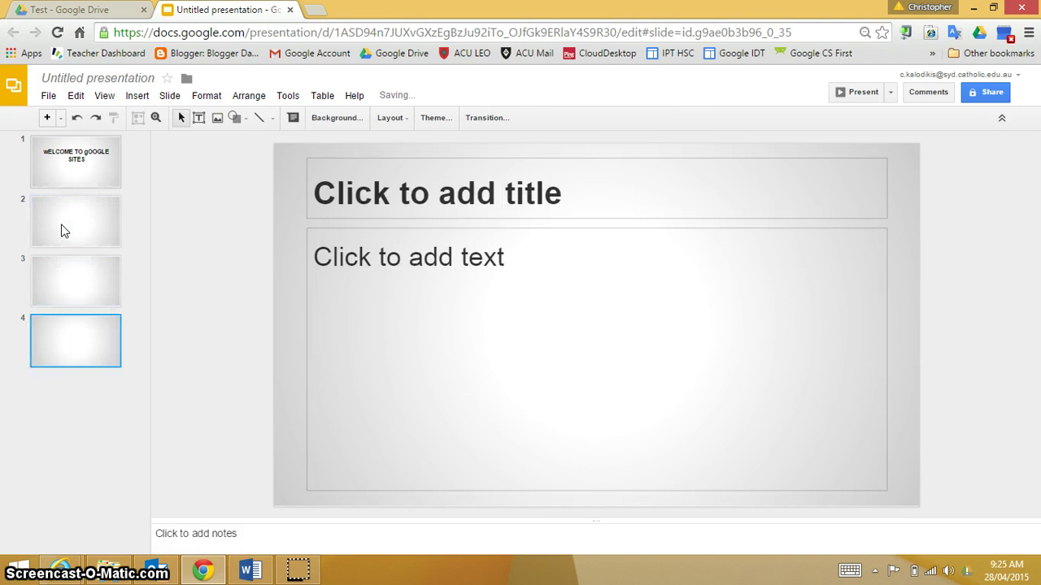
Rename the presentation as "wELCOME" and close it, going back to the Test folder.
{"action": "left_click", "coordinate": [83, 80]}
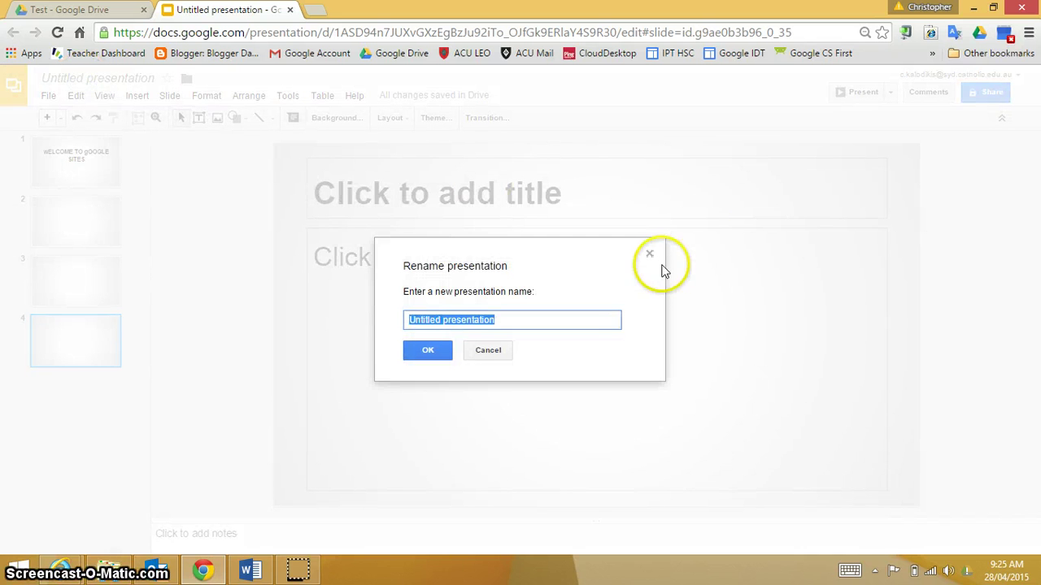
{"action": "type", "text": "wELCOME"}
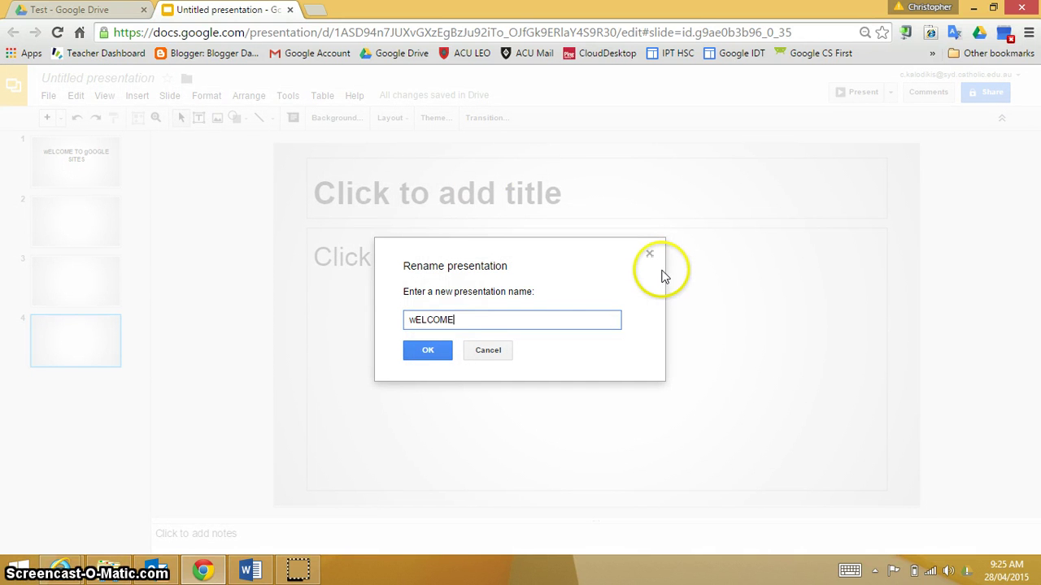
{"action": "left_click", "coordinate": [426, 351]}
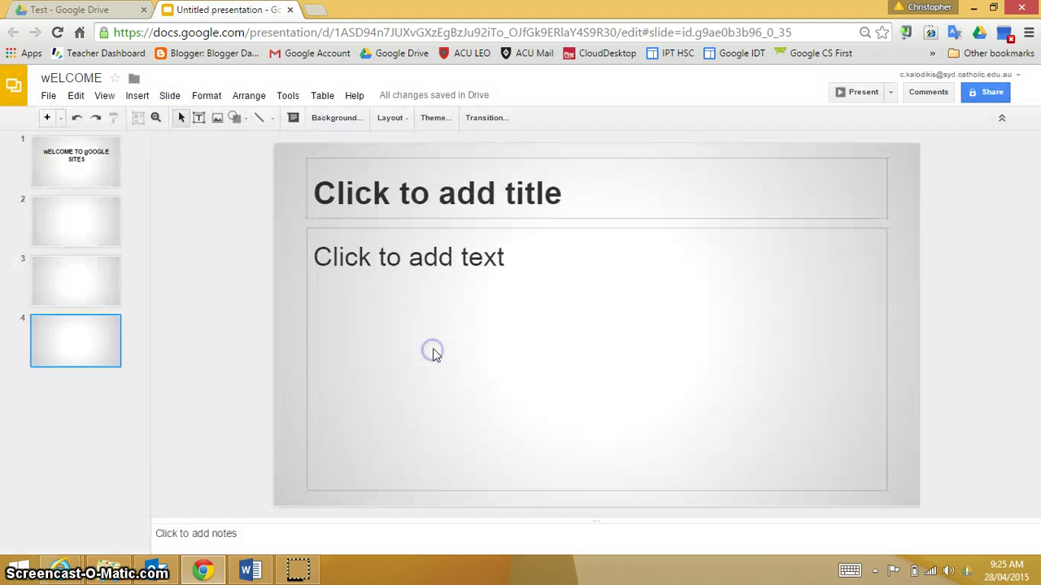
{"action": "left_click", "coordinate": [289, 10]}
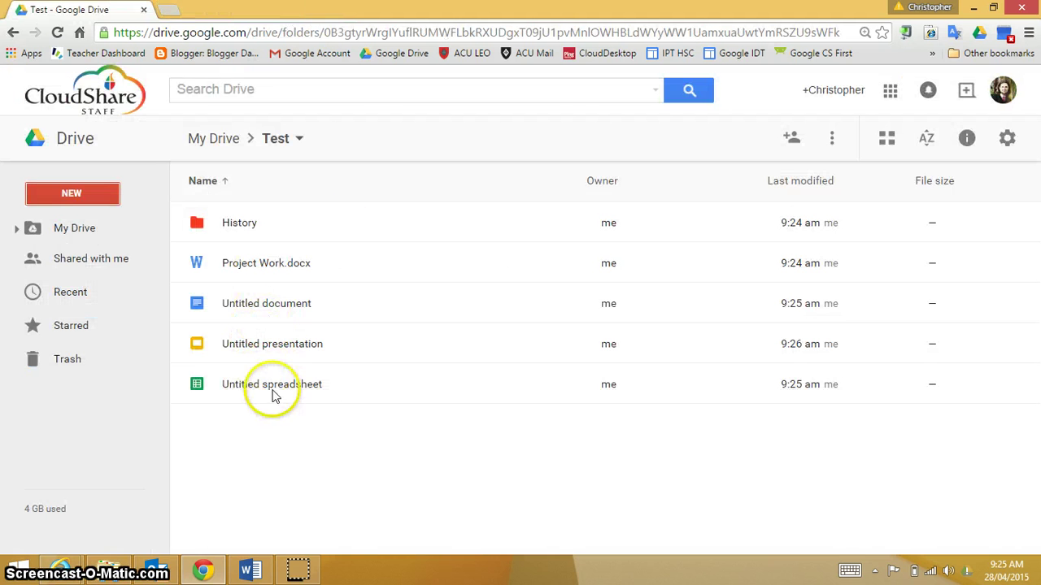
Examine the additional apps offered for creating new files in the Test folder, without creating anything.
{"action": "left_click", "coordinate": [91, 197]}
{"action": "mouse_move", "coordinate": [218, 424]}
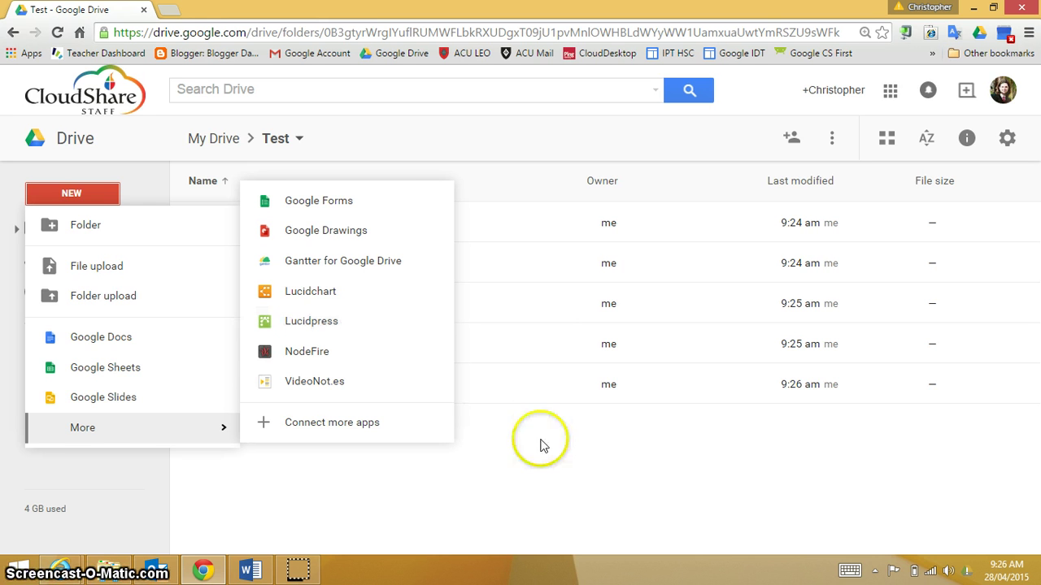
{"action": "left_click", "coordinate": [653, 486]}
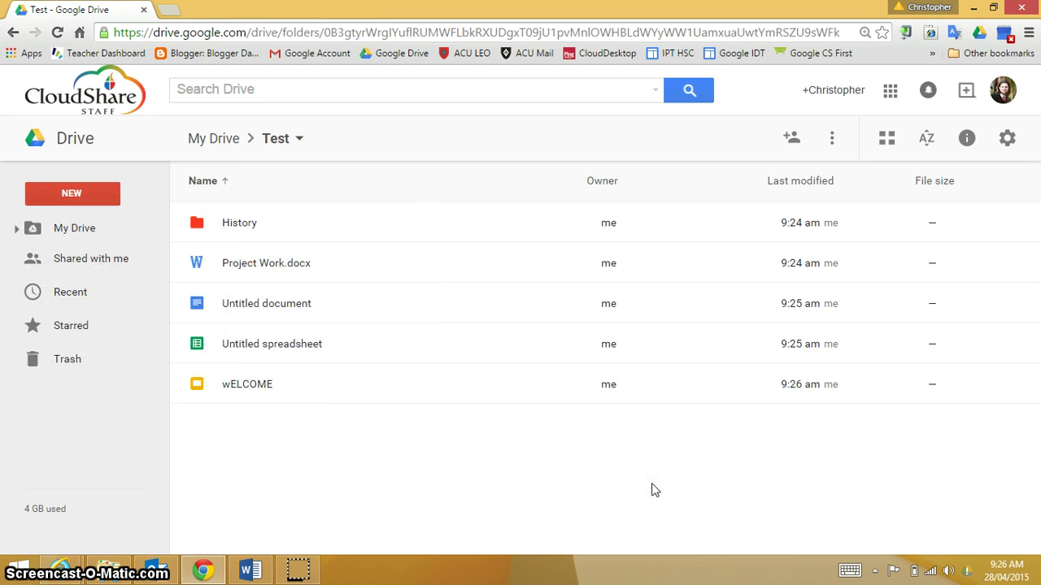